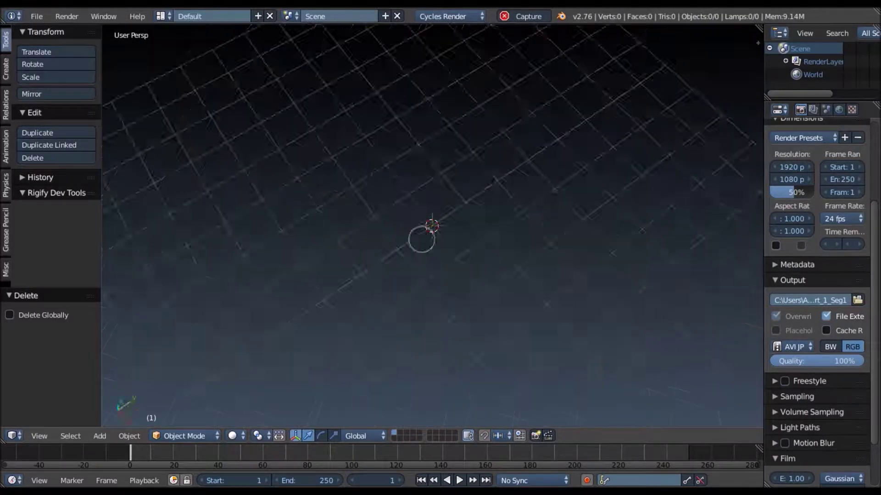
Stretch the plane to twice its length along X.
key("Tab")
type("sx2")
key("Return")
key("Tab")
mouse_move(626, 249)
middle_mouse_down()
mouse_move(482, 190)
mouse_move(454, 281)
middle_mouse_up()
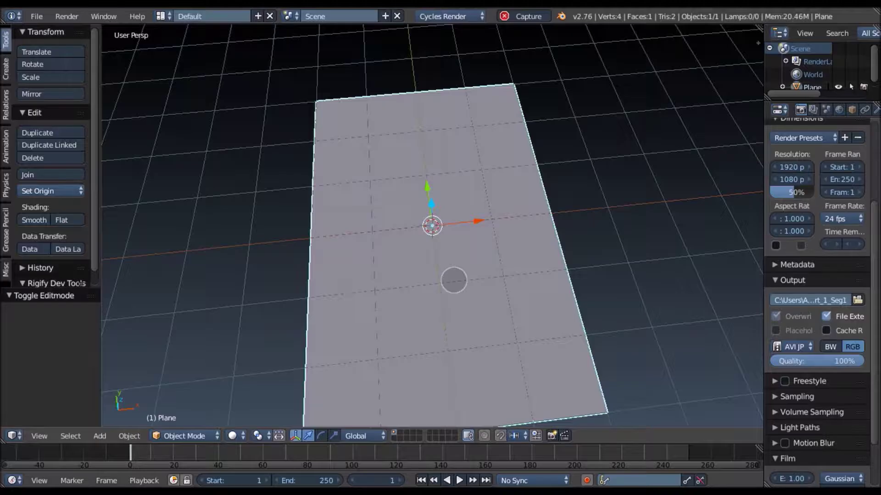
Loop-cut the plane, delete one half, and add a Mirror modifier on Y.
key("x")
left_click(431, 226)
key("Tab")
right_click(375, 247)
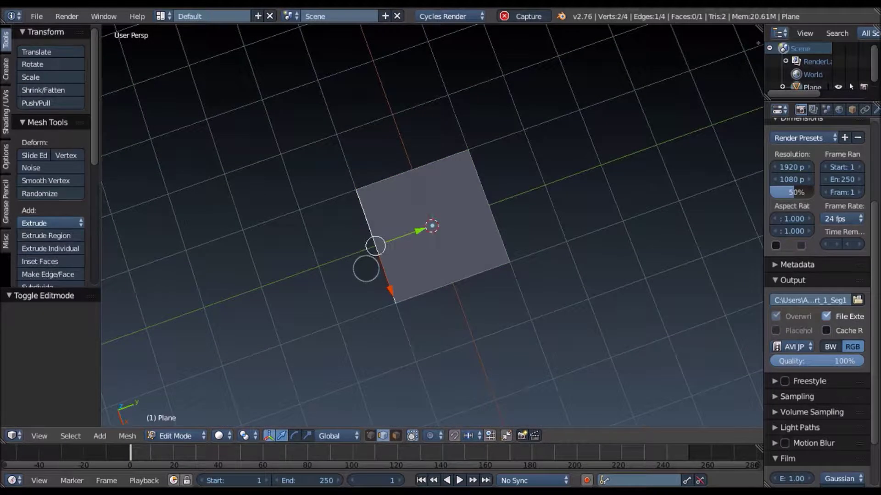
key("a")
key("ctrl+r")
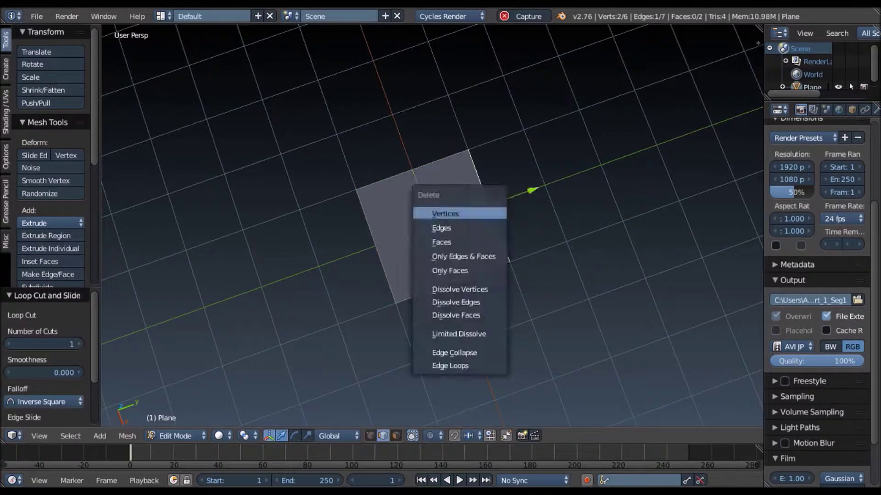
key("x")
left_click(778, 228)
key("ctrl+r")
left_click(468, 316)
Scale the new loop 0.8 on X, then extrude an edge 0.3 along Y and shrink it to 0.8.
type("sx.8")
key("Return")
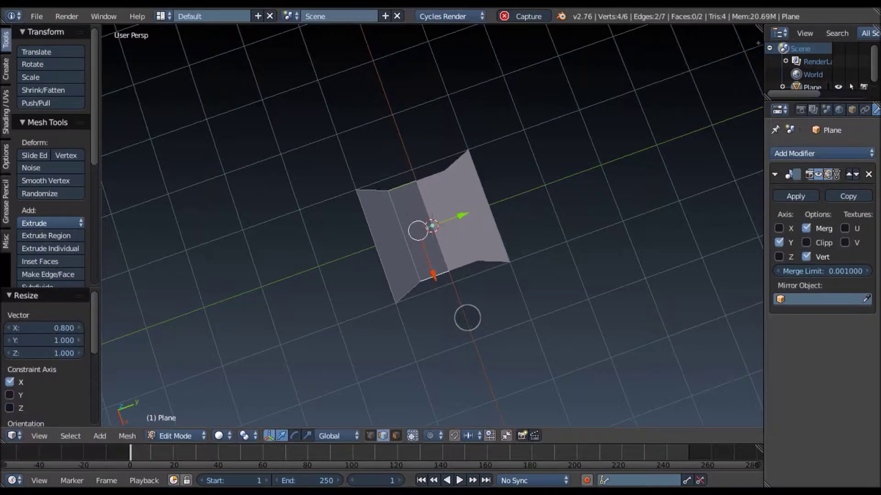
key("e")
key("Escape")
type("g")
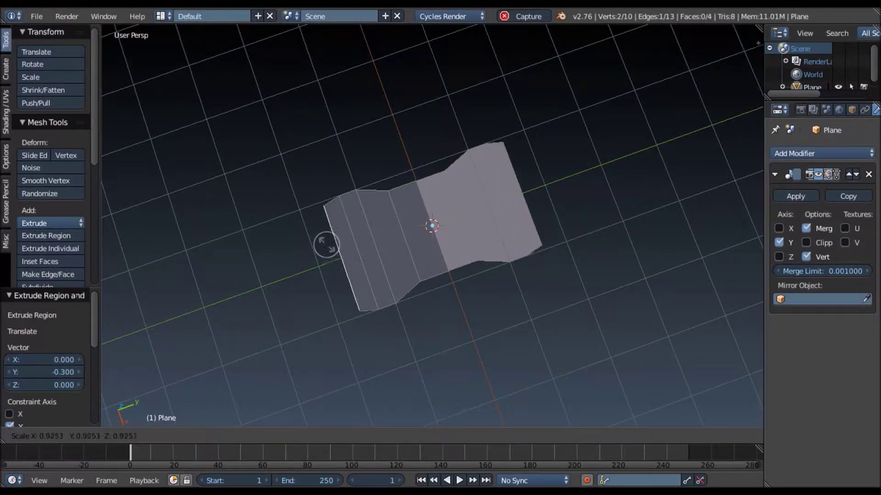
type("y.3")
key("Return")
type("es.8")
key("Return")
key("s")
key("x")
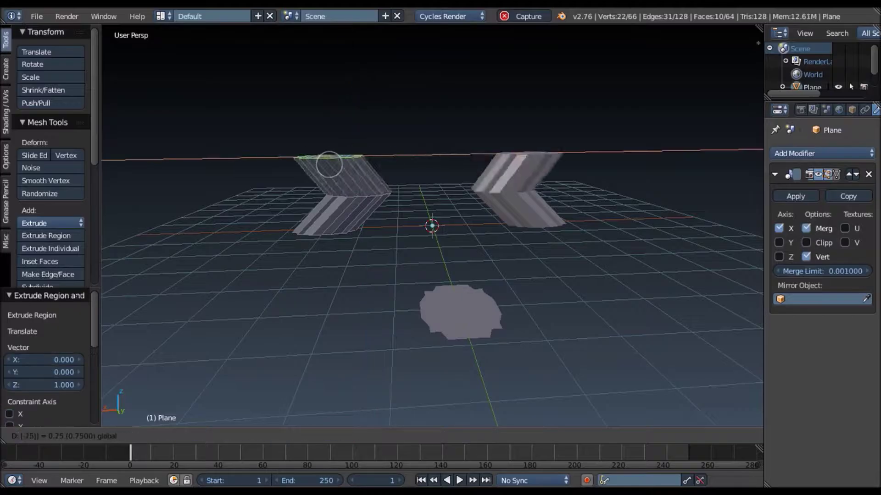
Extrude the edge loop upward into two curving legs and merge their top vertices at center.
left_click(329, 164)
key("e")
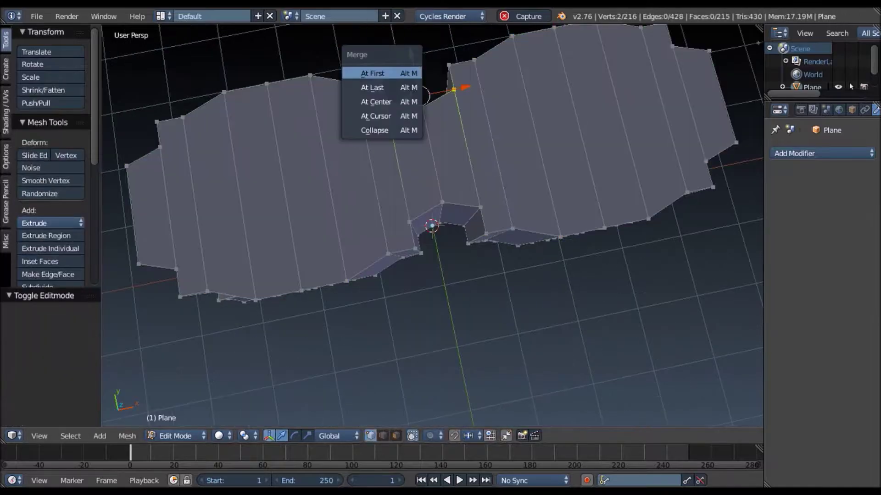
left_click(374, 101)
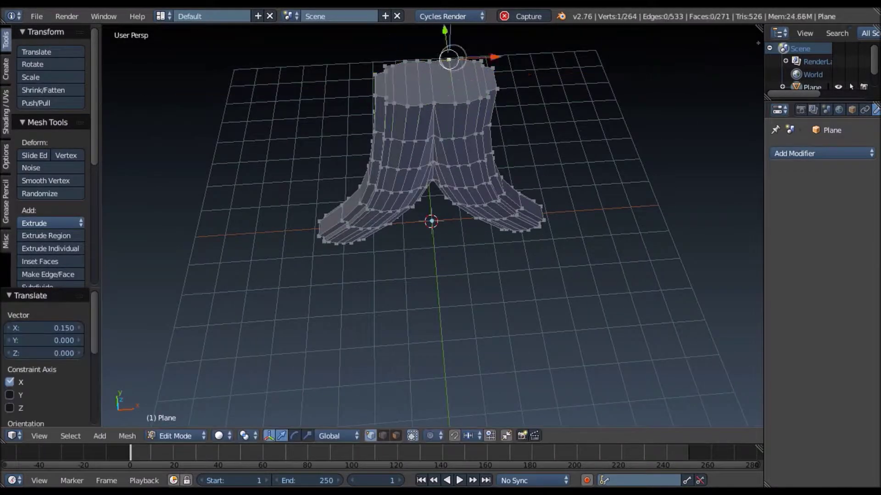
Extrude the pillar's top loop 0.25 up, merge it At Center, and select the top ring.
mouse_move(507, 78)
middle_mouse_down()
mouse_move(452, 197)
mouse_move(413, 212)
mouse_move(420, 109)
middle_mouse_up()
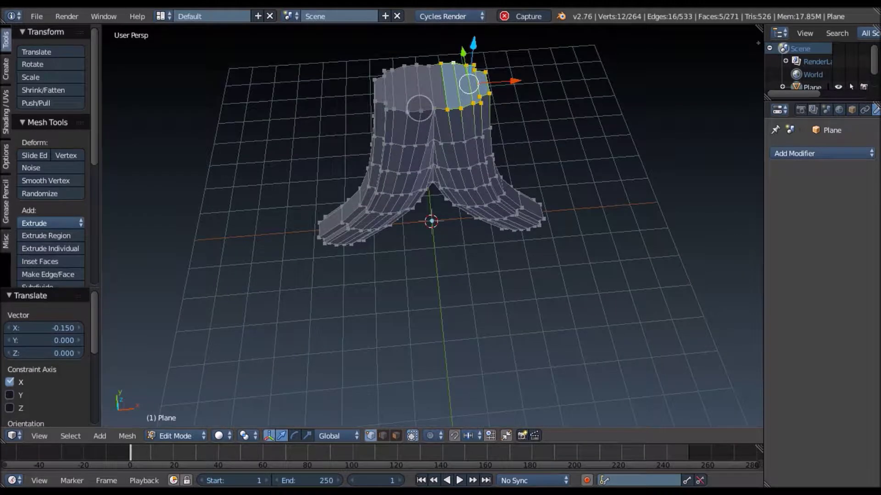
key("e")
left_click(450, 42)
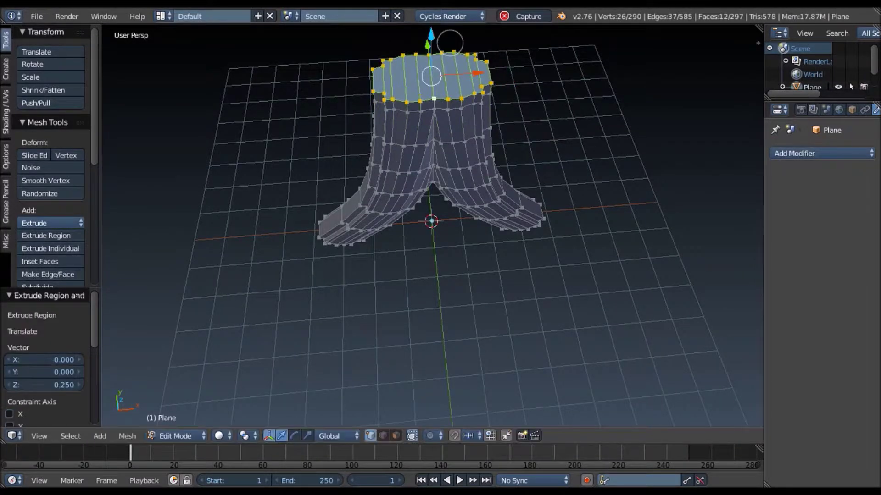
key("alt+m")
left_click(428, 79)
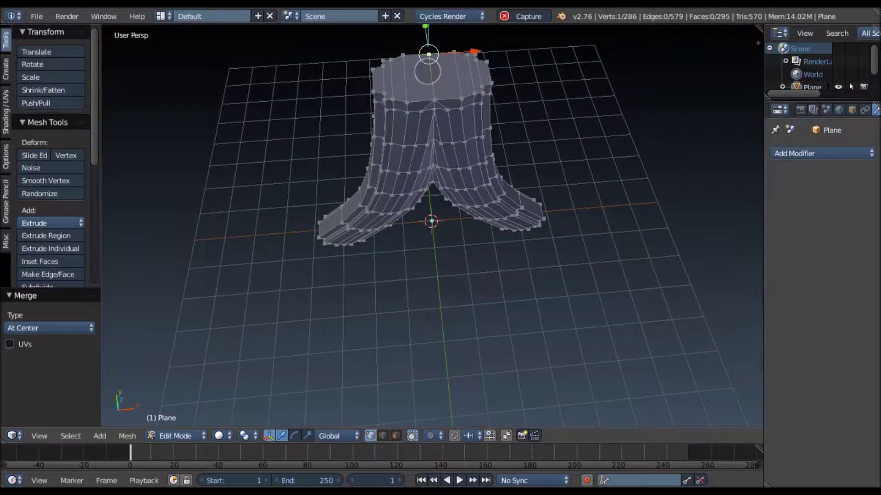
middle_click_drag(382, 417, 431, 275)
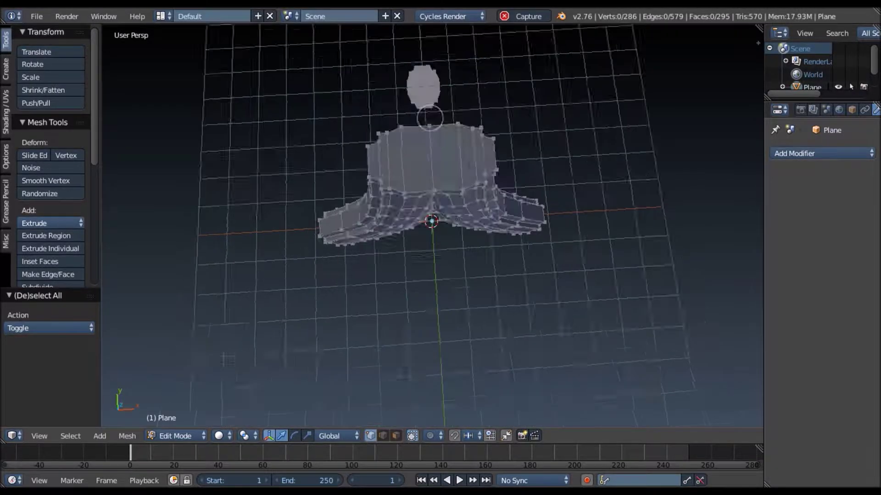
right_click(409, 229, "shift")
middle_click_drag(409, 229, 420, 202)
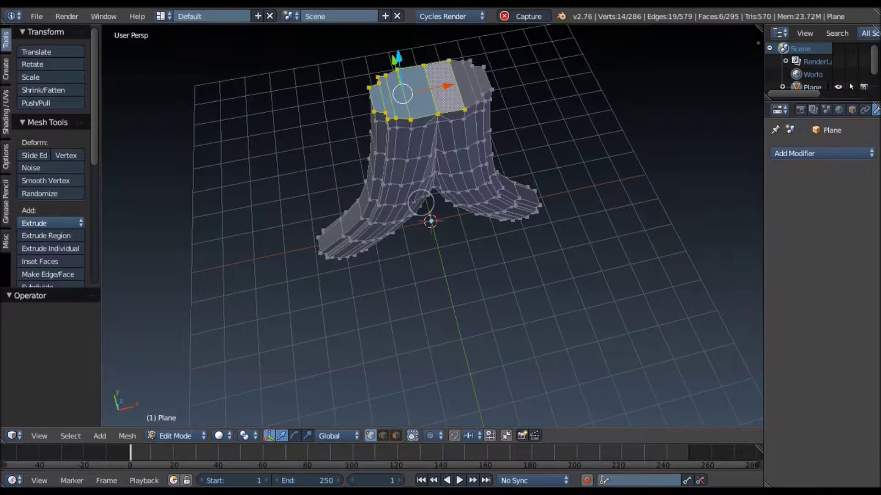
Extrude the top ring, scale it to 0.8, then widen it to 1.2 as a collar.
key("a")
key("e")
key("s")
type(".75")
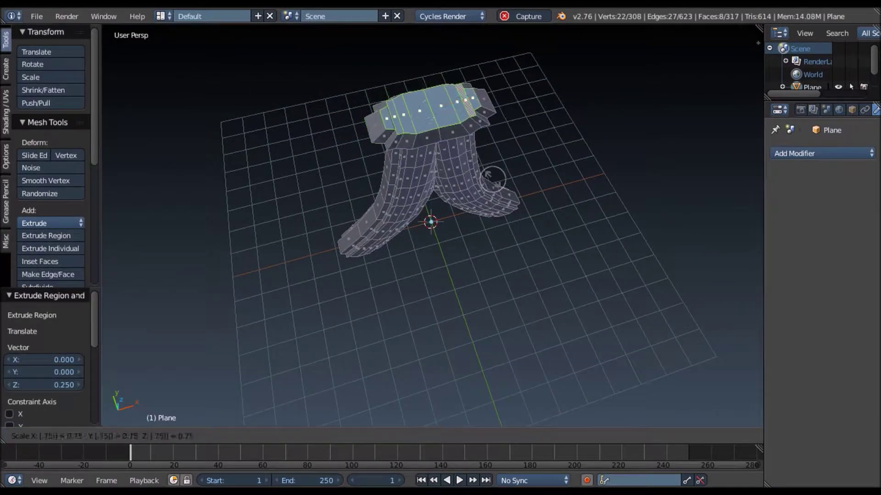
key("Return")
middle_click_drag(492, 178, 479, 167)
scroll(423, 151, "down", 2)
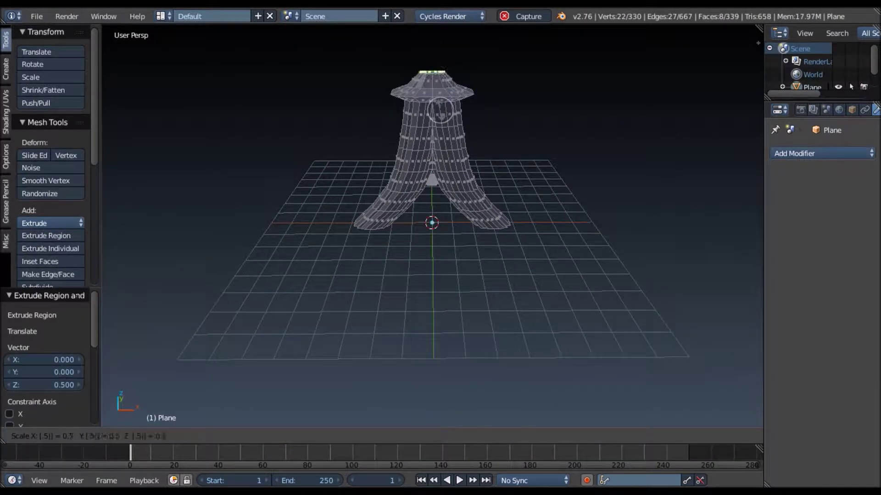
key("Return")
middle_click_drag(435, 85, 460, 147)
Extrude the ring 0.5 upward and widen it into the bulging shaft.
key("e")
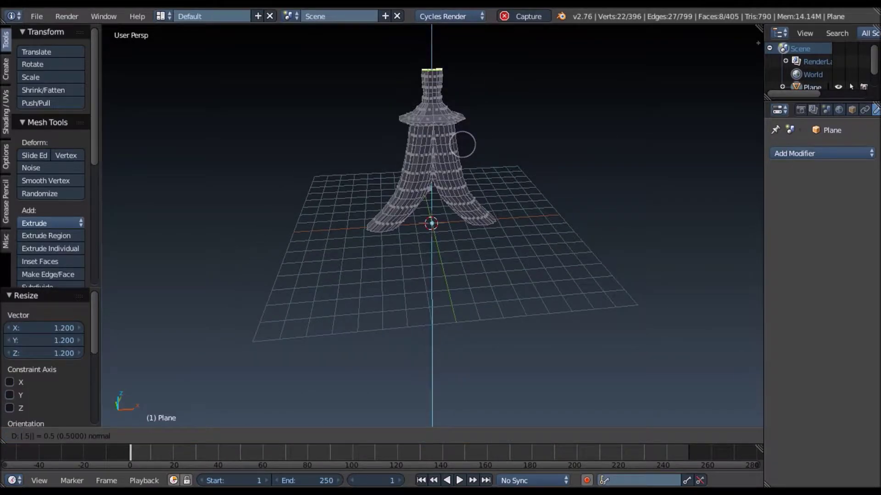
key("Return")
key("Return")
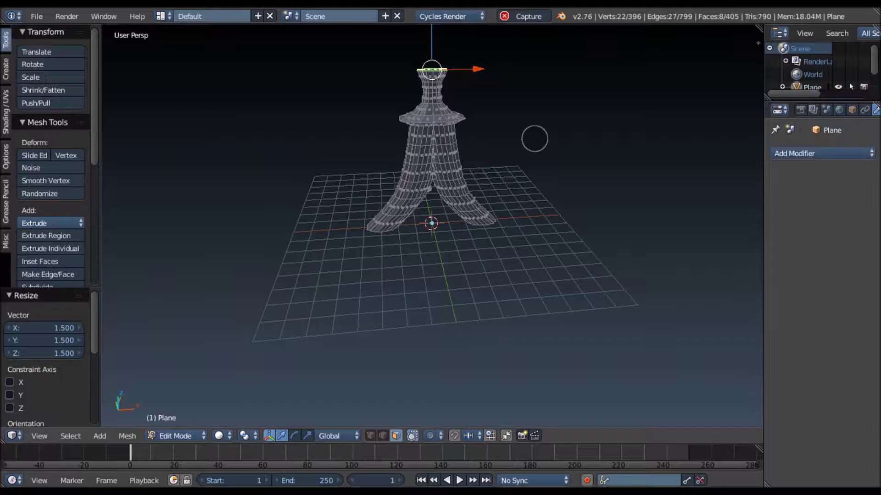
key("Return")
middle_click_drag(489, 128, 474, 128)
Taper the shaft by narrowing the ring to 0.75, then extruding it at 0.5 scale.
key("e")
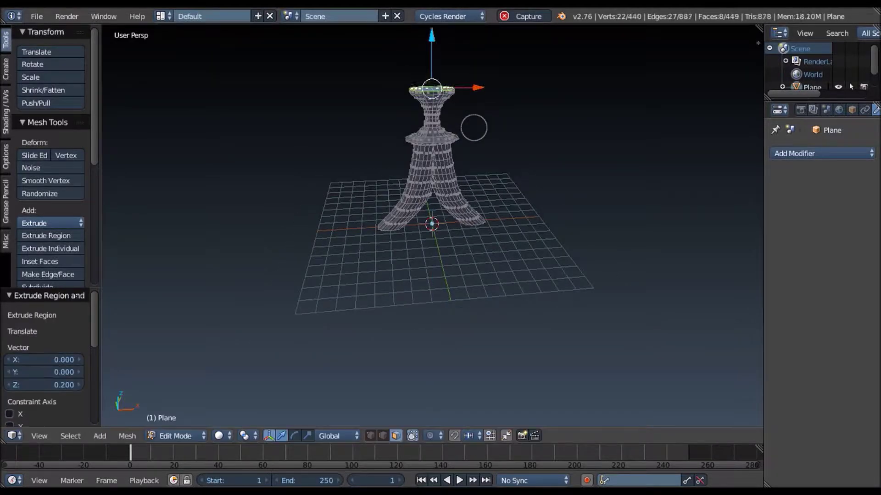
key("BackSpace")
type("75")
key("Return")
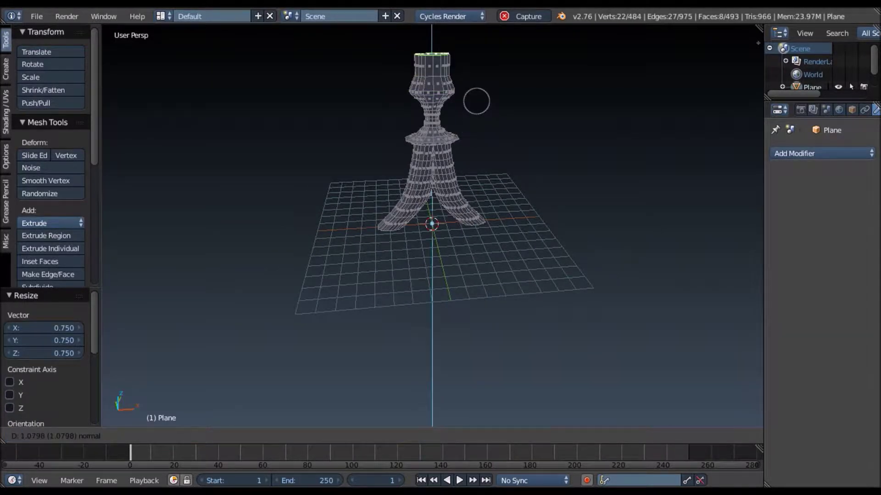
key("Return")
type("es.5")
key("Return")
Merge the top ring At Center into the spire's pointed tip.
middle_click_drag(481, 108, 480, 151)
key("Escape")
key("alt+m")
left_click(428, 110)
mouse_move(428, 110)
middle_mouse_down()
mouse_move(525, 138)
mouse_move(476, 153)
middle_mouse_up()
Select a vertical strip of faces, extrude it outward, and return to object mode.
key("Tab")
key("Tab")
mouse_move(396, 171)
middle_mouse_down()
mouse_move(422, 193)
mouse_move(427, 180)
mouse_move(425, 216)
middle_mouse_up()
key("a")
scroll(420, 197, "up", 5)
right_click(420, 197, "alt")
key("e")
left_click(735, 173)
middle_click_drag(734, 173, 439, 121)
key("Tab")
scroll(515, 184, "down", 5)
mouse_move(414, 172)
middle_mouse_down()
mouse_move(515, 185)
mouse_move(512, 222)
middle_mouse_up()
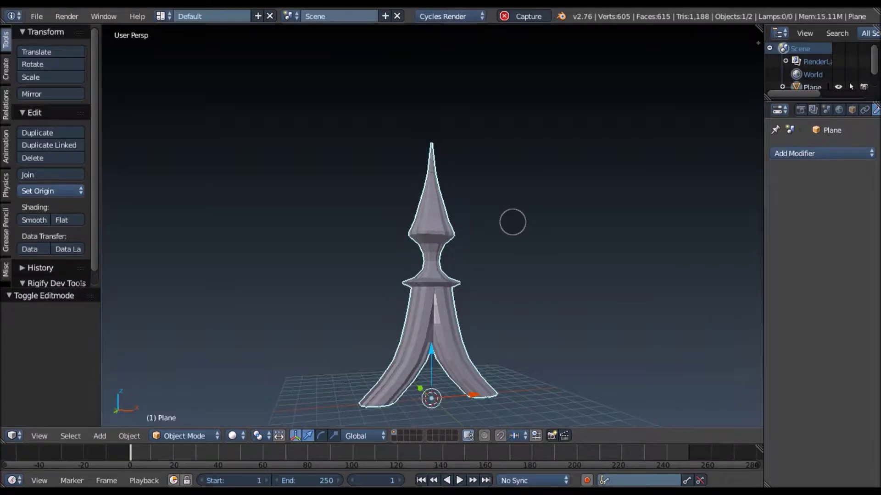
Add a cube, lower it 0.5 along Z, and stretch it 20 times along X.
middle_click_drag(409, 178, 508, 246)
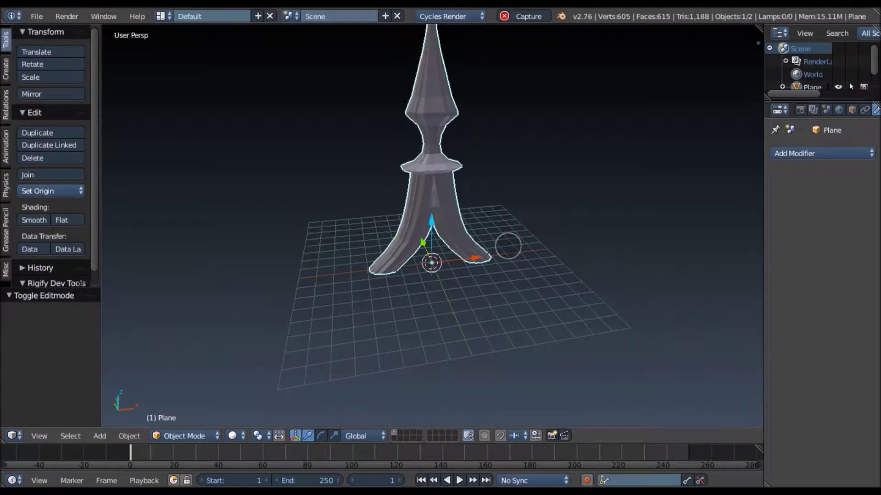
scroll(498, 243, "up", 3)
key("shift+a")
key("Tab")
type("gz-0.5")
key("Return")
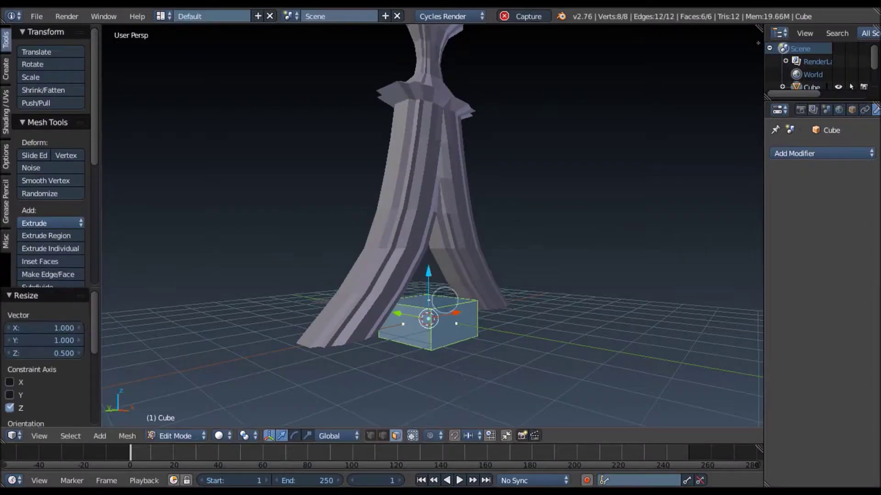
type("sx20")
key("Return")
Extrude the bar's end face and leave edit mode.
scroll(491, 261, "down", 5)
middle_click_drag(486, 297, 285, 317)
key("e")
key("Return")
scroll(296, 316, "down", 3)
key("Tab")
In front orthographic view, select the spire and its copy and move the copy into place.
right_click(431, 202)
key("Tab")
scroll(537, 142, "up", 5)
key("KP_1")
key("a")
key("Tab")
right_click(458, 275)
key("Tab")
key("g")
left_click(465, 280)
key("Tab")
middle_click_drag(465, 281, 315, 338)
right_click(315, 339)
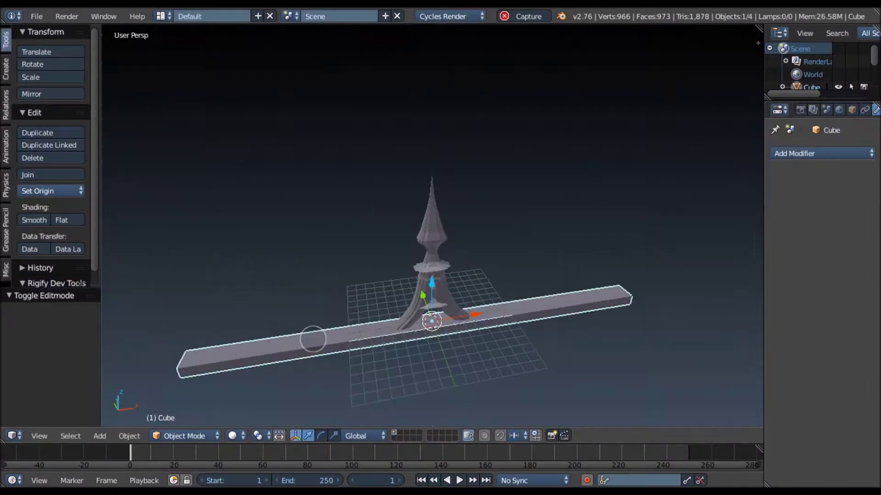
Duplicate the spire and place the copy at the bar's right end.
key("Tab")
key("Tab")
key("shift+d")
left_click(573, 274)
key("Tab")
Extrude the bar's end face scaled to 0.7, then extrude again and scale it along Z.
right_click(279, 325)
key("Tab")
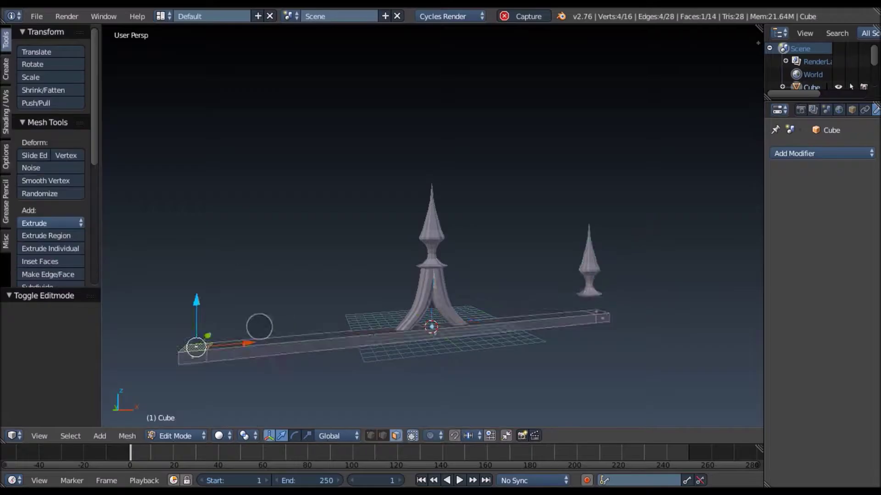
middle_click_drag(279, 325, 431, 315)
key("e")
type("as.7")
key("Return")
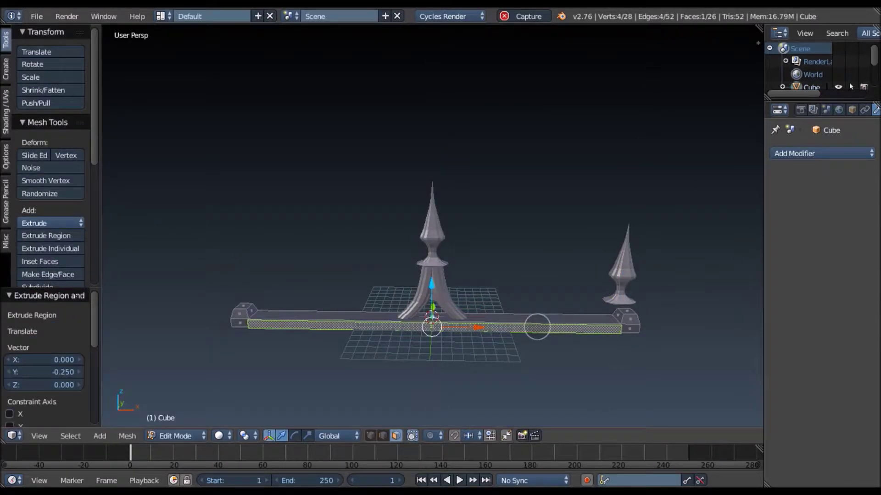
middle_click_drag(536, 326, 468, 293)
key("e")
left_click(511, 366)
key("s")
key("z")
key("Return")
Extrude a diagonal bar along its normal and merge its vertices.
mouse_move(512, 367)
middle_mouse_down()
mouse_move(348, 349)
mouse_move(413, 284)
mouse_move(467, 324)
middle_mouse_up()
key("a")
key("e")
key("Return")
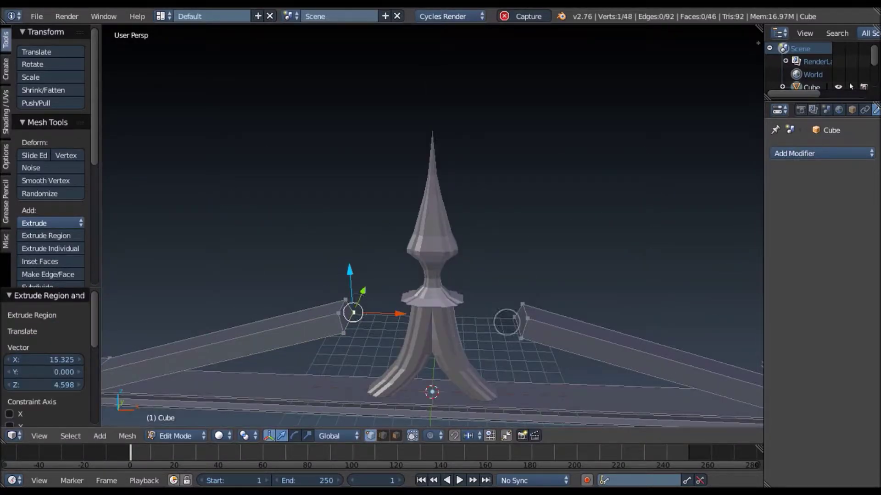
key("alt+m")
Select a face of the diagonal bar, extrude it and scale it.
key("a")
mouse_move(519, 299)
middle_mouse_down()
mouse_move(360, 301)
mouse_move(388, 380)
middle_mouse_up()
right_click(398, 340)
key("e")
key("s")
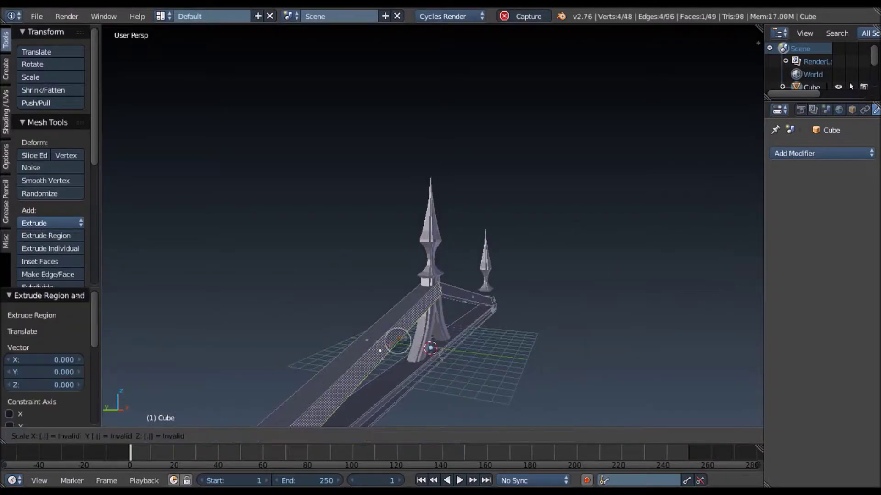
key("Return")
Extrude the face twice more, the second time by 0.25, and return to object mode.
mouse_move(472, 295)
middle_mouse_down()
mouse_move(537, 334)
mouse_move(344, 311)
middle_mouse_up()
key("e")
key("Return")
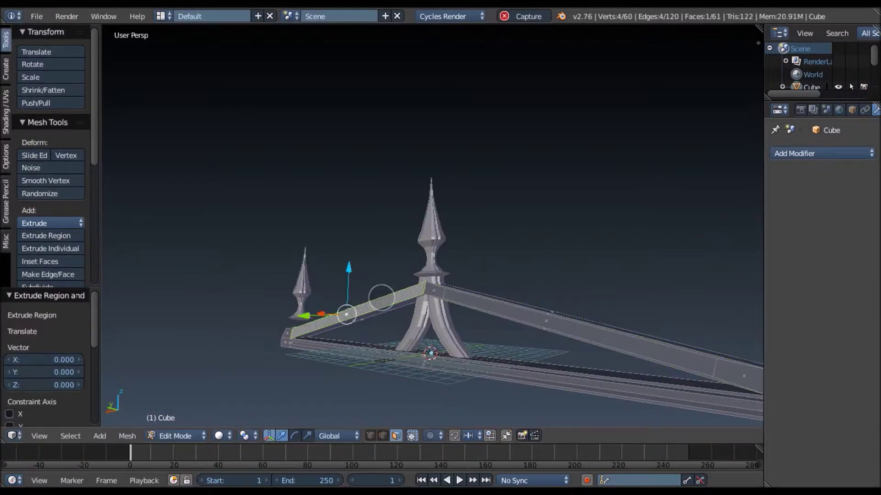
middle_click_drag(506, 311, 368, 328)
type("e.25")
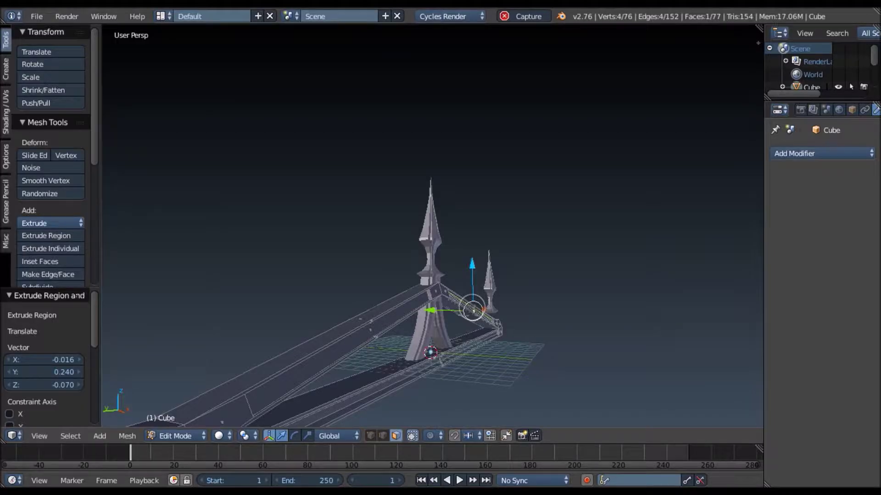
key("Tab")
middle_click_drag(472, 311, 505, 299)
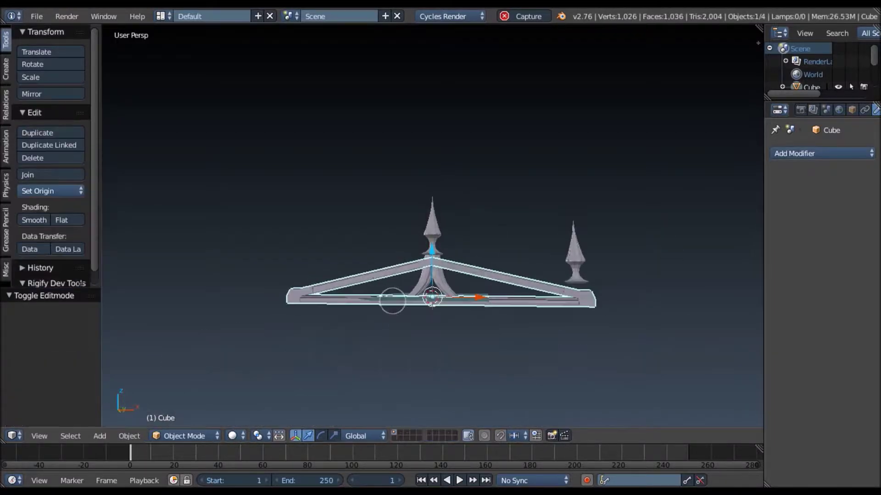
Duplicate the spire's curved base as a separate object, flipped 180° about Y and lowered.
right_click(596, 276)
mouse_move(596, 275)
middle_mouse_down()
mouse_move(560, 313)
mouse_move(517, 210)
middle_mouse_up()
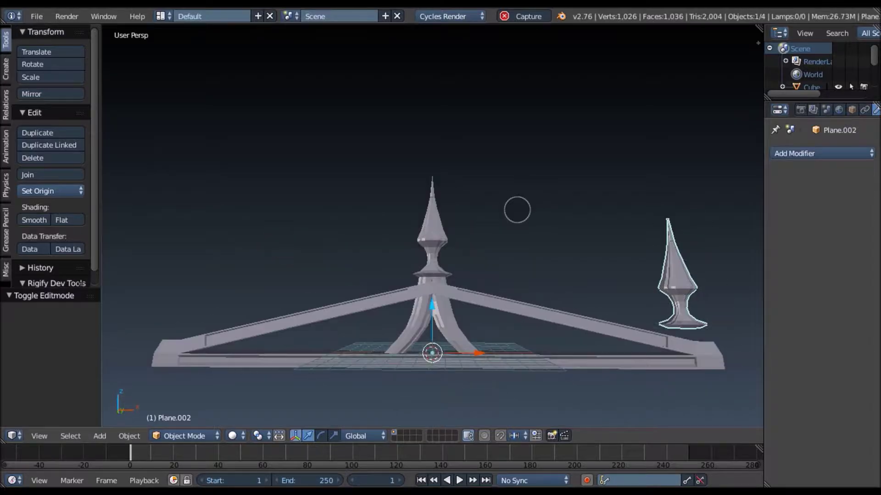
key("Tab")
key("KP_1")
key("shift+d")
key("p")
key("Tab")
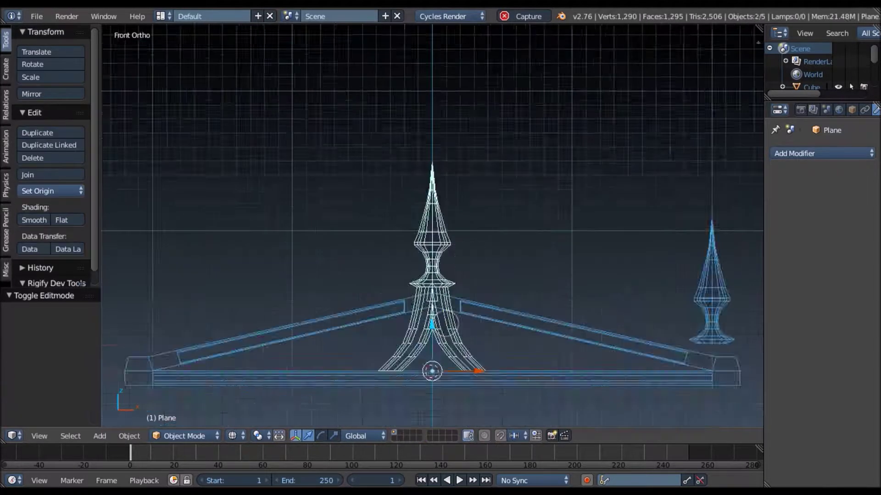
type("ry180")
key("Return")
key("g")
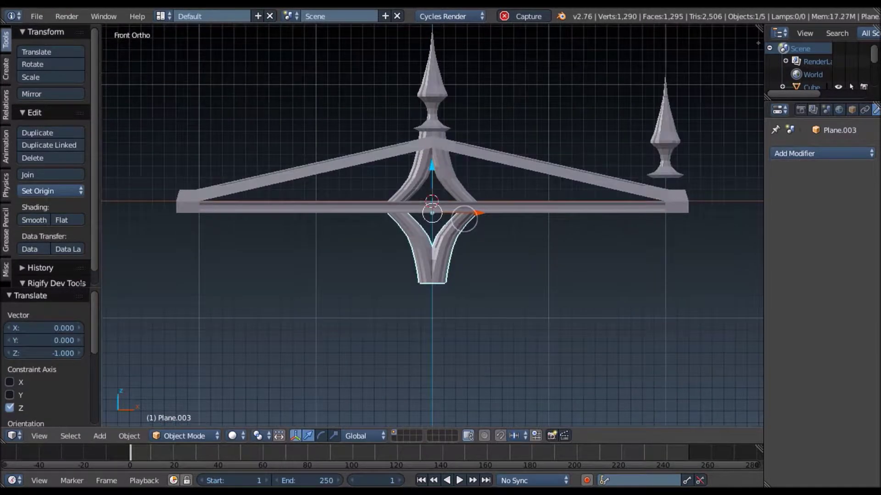
Extrude the copy's bottom loop down 1, narrow it to 0.9, then extrude a 6-unit trunk.
key("Tab")
middle_click_drag(431, 197, 431, 138)
left_click(431, 400, "alt")
key("f")
key("e")
key("1")
key("Return")
scroll(492, 364, "down", 3)
scroll(500, 315, "down", 3)
type("sx.9")
key("Return")
type("e6")
key("Return")
Finish the pillar foot with 0.2 and 0.3 extrusions flared out to 1.3.
scroll(528, 330, "up", 3)
key("KP_1")
scroll(551, 276, "up", 2)
type("e.2")
left_click(559, 278)
type("e.3")
key("Return")
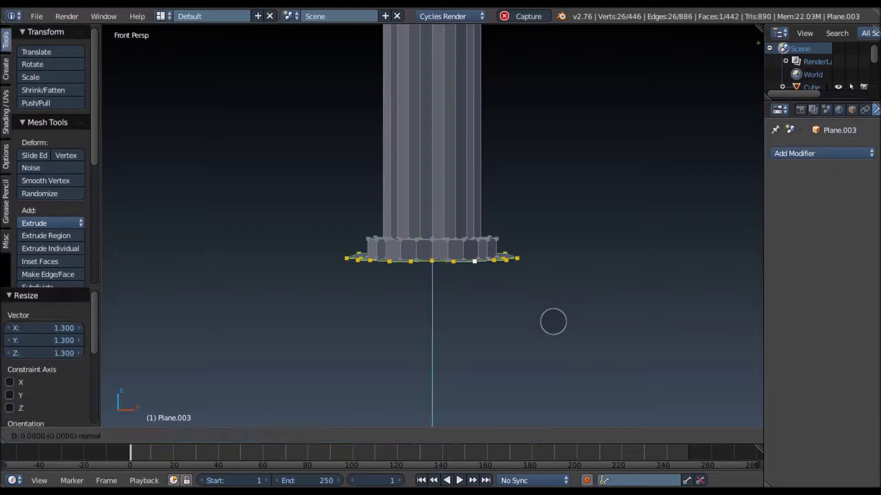
key("Tab")
scroll(553, 322, "down", 5)
mouse_move(590, 115)
middle_mouse_down()
mouse_move(508, 183)
mouse_move(530, 187)
middle_mouse_up()
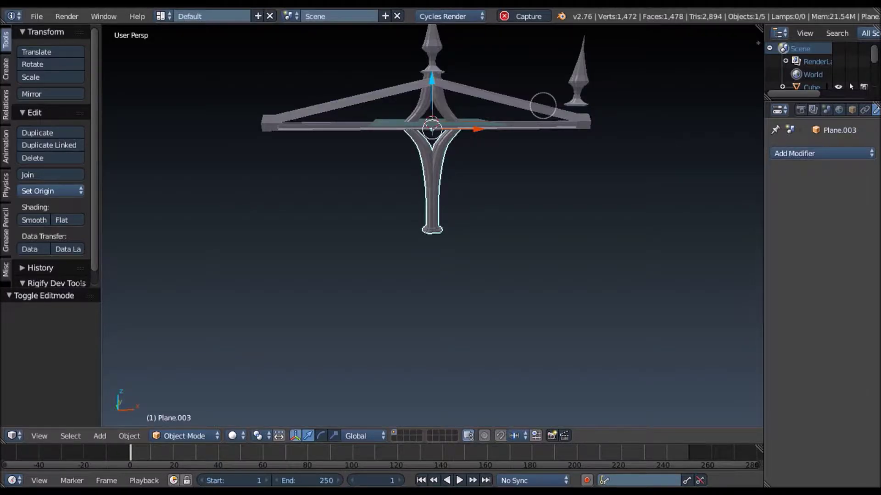
Select the pillar and corner-spire base rings and begin a 0.5 downward Z extrusion.
middle_click_drag(542, 106, 517, 246)
scroll(489, 197, "up", 5)
key("Tab")
key("a")
scroll(477, 224, "down", 2)
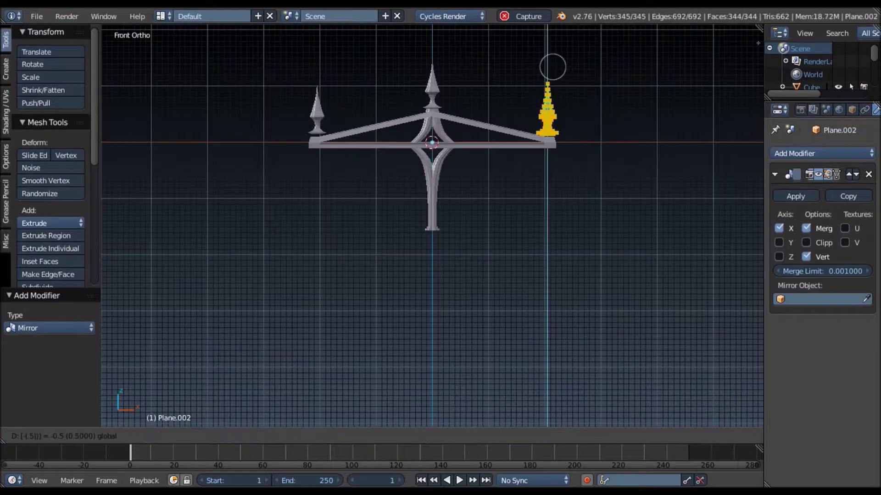
key("Tab")
scroll(542, 102, "up", 5)
middle_click_drag(542, 102, 469, 124)
key("a")
scroll(664, 298, "up", 2)
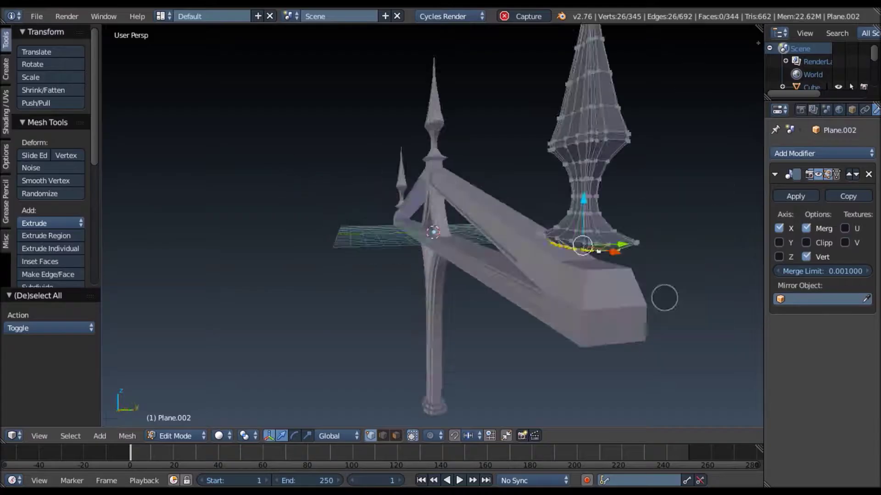
key("KP_1")
scroll(668, 220, "up", 4)
type("ez-.5")
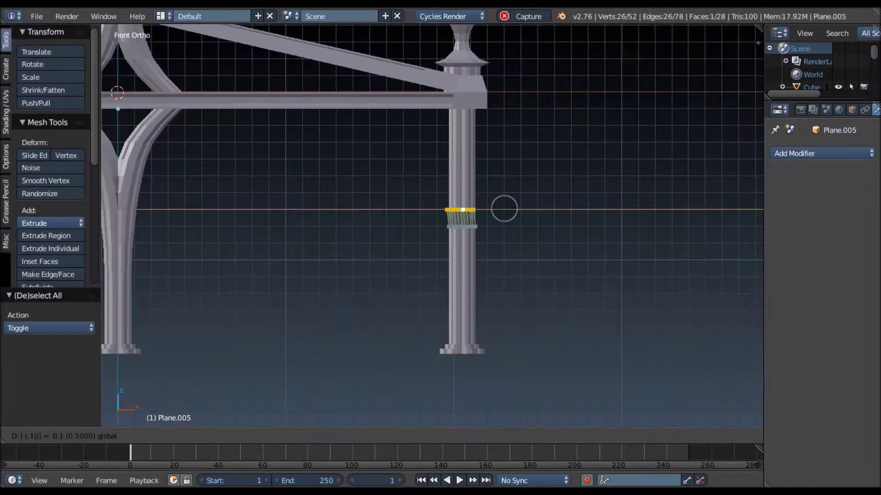
Extrude the column ring upward in several steps into a curved bracket meeting the beam.
key("Return")
key("e")
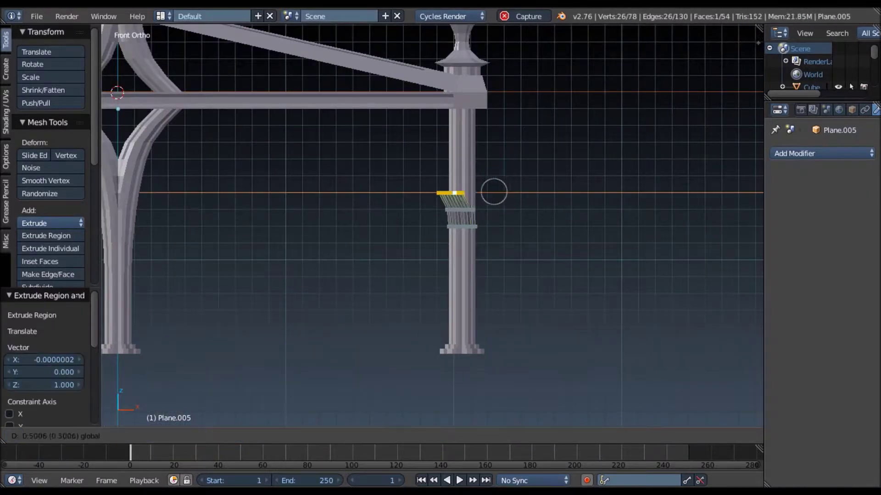
key("e")
key("Return")
key("e")
key("Return")
key("Tab")
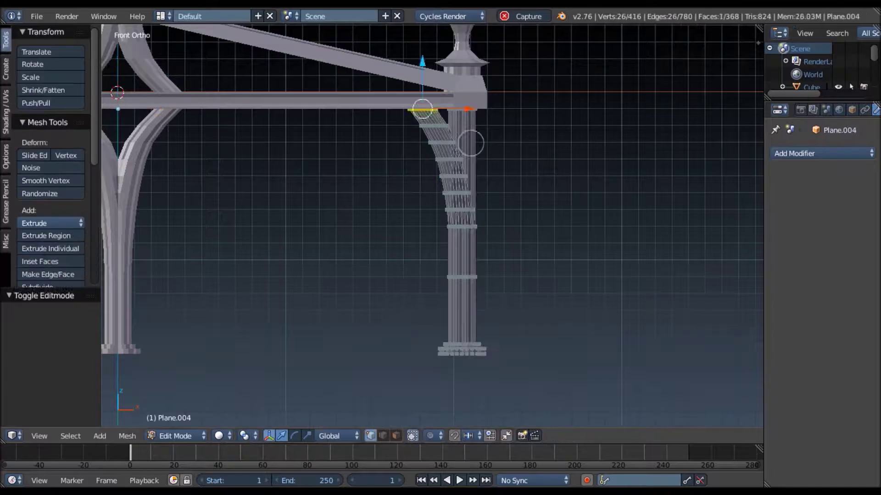
Copy the forked pillar arches 13 and 10 units along X into an arched row.
scroll(385, 230, "down", 4)
scroll(385, 230, "up", 3)
right_click(696, 152)
left_click(648, 157)
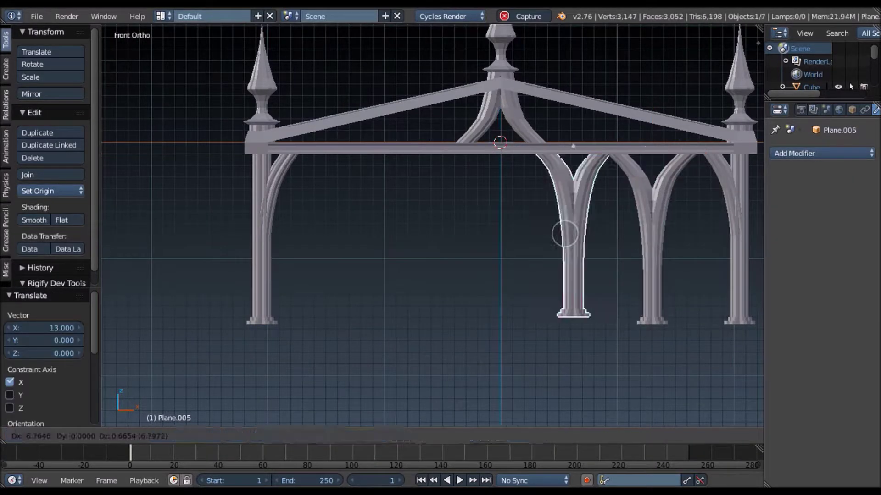
key("shift+d")
left_click(444, 158)
key("shift+d")
scroll(487, 169, "down", 3)
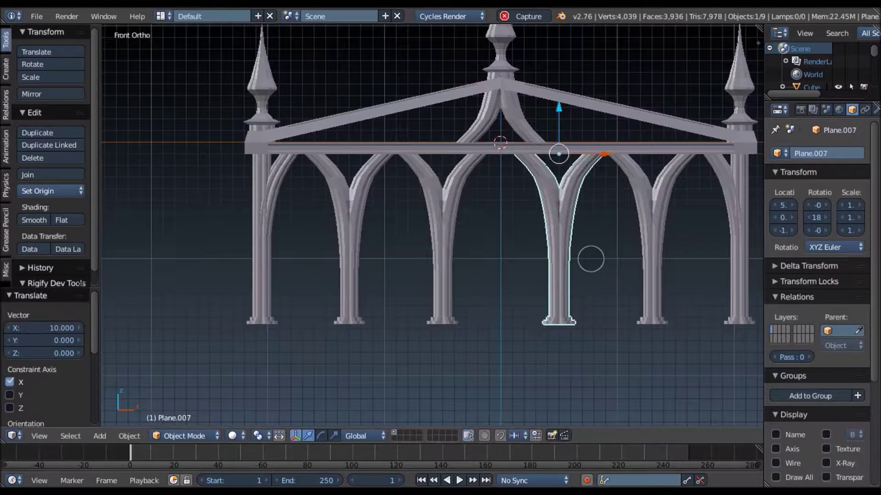
middle_click_drag(559, 153, 619, 165)
key("a")
key("KP_1")
Raise all objects about 15 units along Z and delete the selected object.
key("g")
key("z")
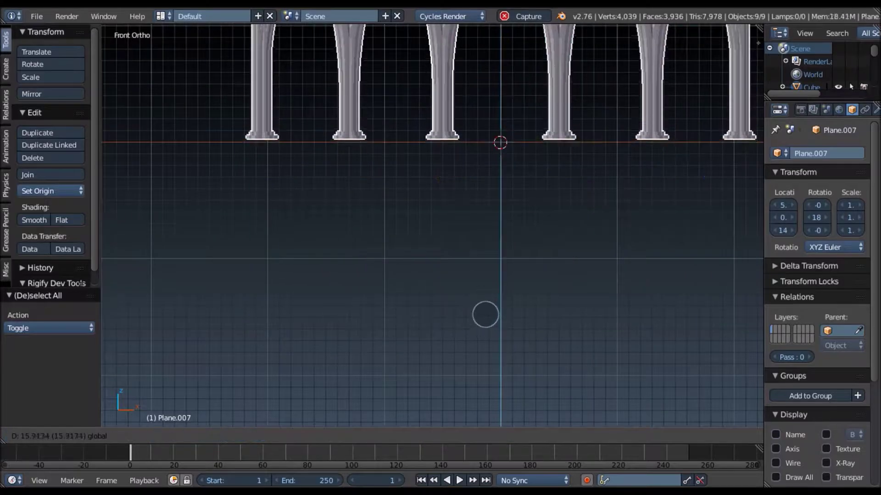
scroll(485, 314, "down", 3)
scroll(542, 31, "up", 5)
left_click(375, 165)
mouse_move(542, 32)
middle_mouse_down()
mouse_move(375, 164)
mouse_move(435, 193)
mouse_move(554, 205)
mouse_move(505, 137)
mouse_move(597, 129)
middle_mouse_up()
key("Delete")
Stretch the roof strip's face along Y and fill a face across its edges.
key("Tab")
key("a")
key("Tab")
right_click(596, 128)
key("Tab")
key("s")
key("y")
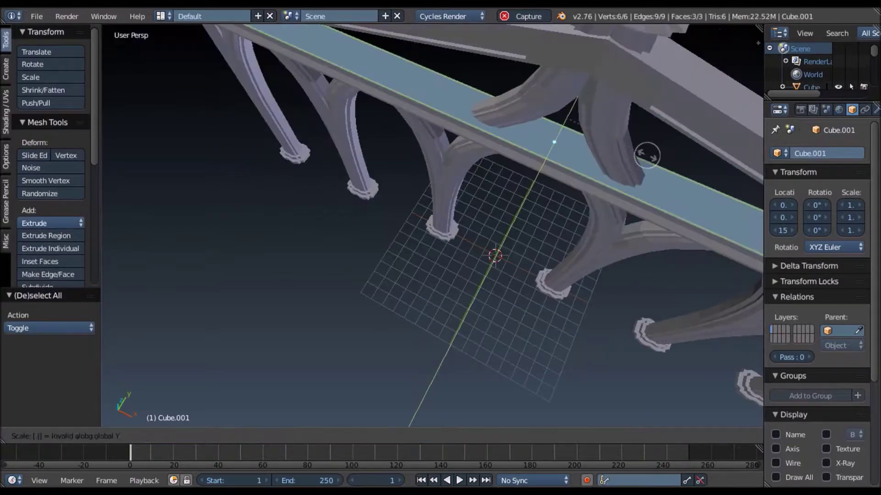
left_click(646, 156)
mouse_move(647, 156)
middle_mouse_down()
mouse_move(556, 138)
mouse_move(405, 141)
middle_mouse_up()
key("f")
key("Tab")
key("Tab")
key("a")
key("Tab")
Duplicate the roof-spine piece and move the copy to layer 1.
middle_click_drag(477, 92, 466, 141)
key("a")
scroll(695, 220, "down", 3)
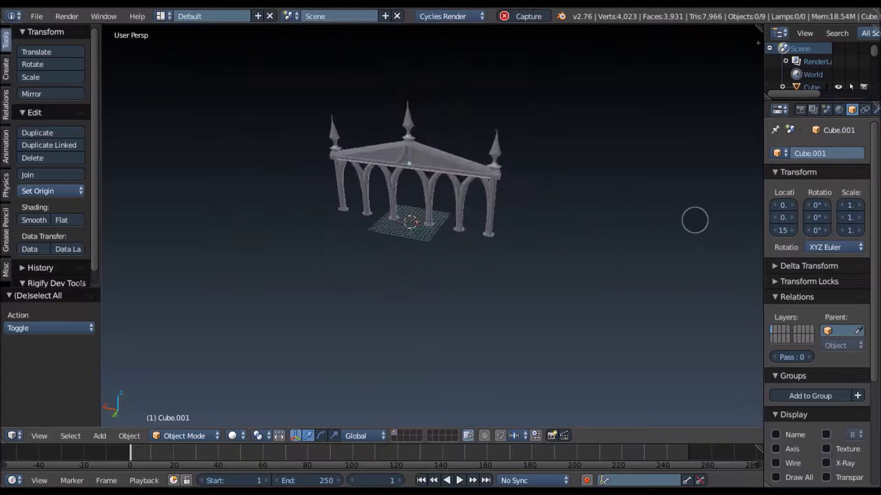
scroll(697, 237, "up", 5)
right_click(487, 69)
key("shift+d")
key("m")
key("1")
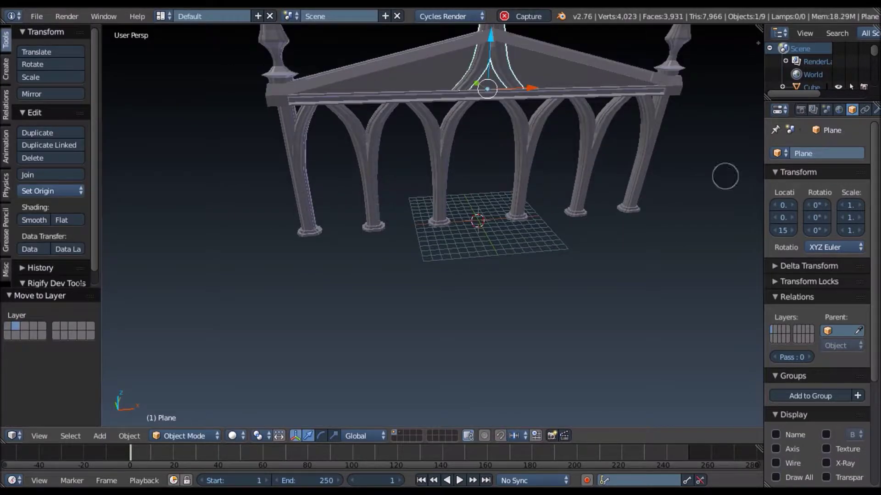
Join the arcade arches into one object and scale it to 0.5.
right_click(367, 161)
right_click(450, 133, "shift")
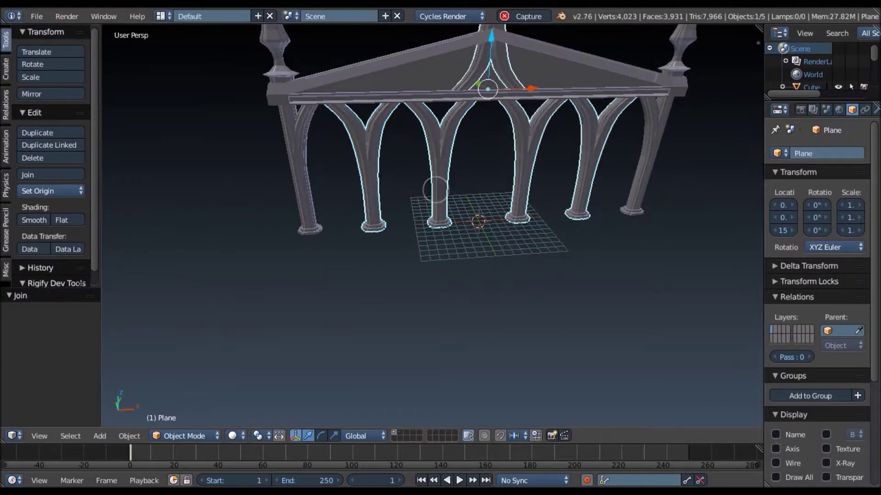
key("a")
key("a")
scroll(590, 198, "down", 3)
scroll(531, 203, "down", 2)
scroll(666, 277, "up", 4)
key("s")
key("period")
key("5")
key("Return")
Move the joined arcade 25 units along Y.
key("g")
key("y")
key("2")
key("5")
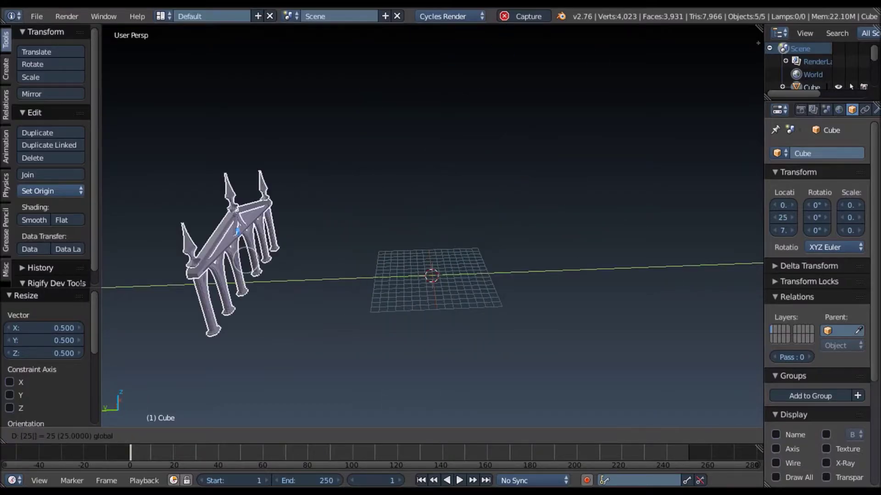
key("Return")
Add a copy of the arcade rotated 180° about Z on the opposite side.
key("shift+d")
key("r")
key("z")
key("1")
key("8")
key("0")
key("Return")
key("a")
middle_click_drag(501, 252, 604, 340)
key("shift+a")
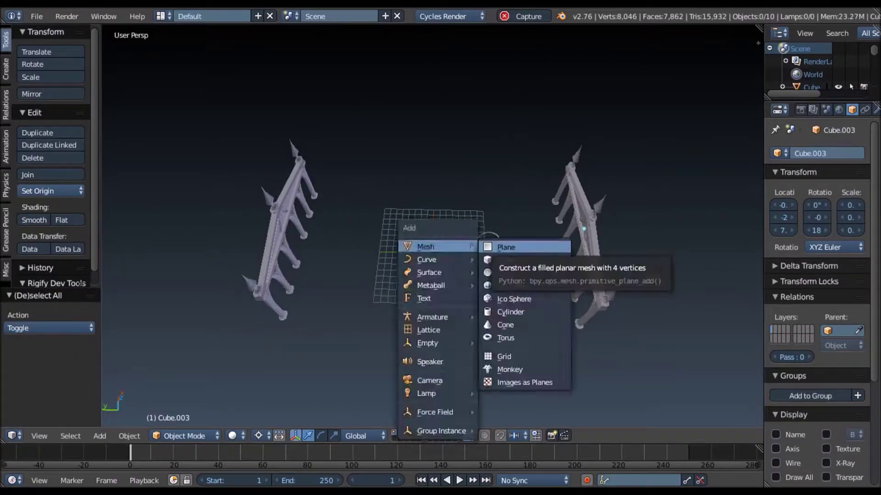
Add a plane for the base and stretch it 21 times along Y in top view.
left_click(490, 243)
key("Tab")
key("KP_7")
key("KP_5")
key("s")
key("y")
key("2")
key("1")
key("Return")
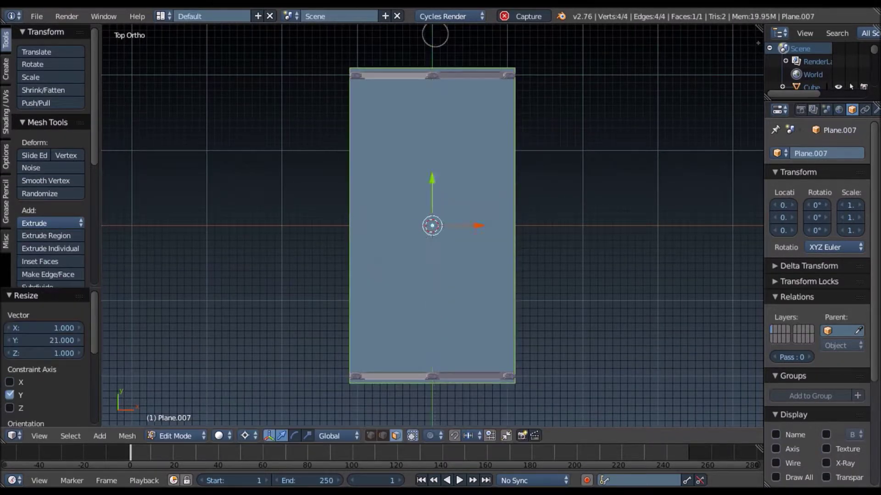
Widen the plane to 1.05 along X and extrude it 0.5 into a slab.
key("KP_1")
key("s")
key("x")
key("1")
key("period")
key("0")
key("5")
key("Return")
key("e")
key("period")
key("5")
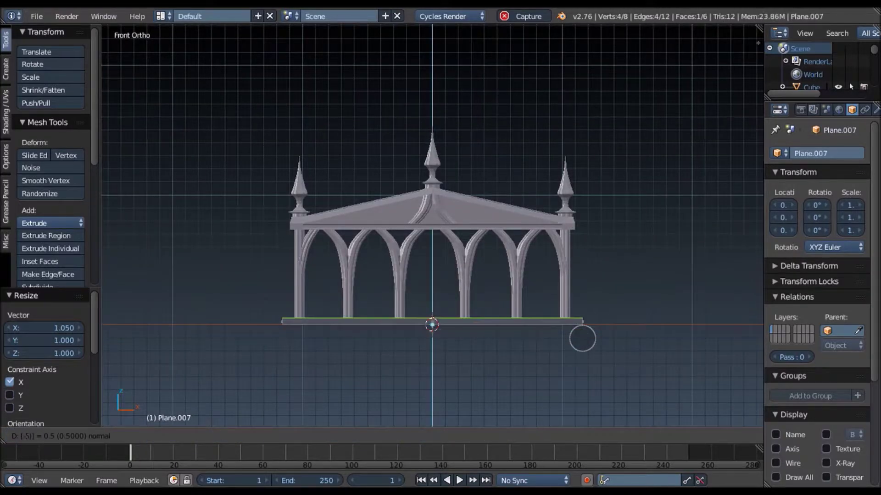
key("Return")
key("a")
key("a")
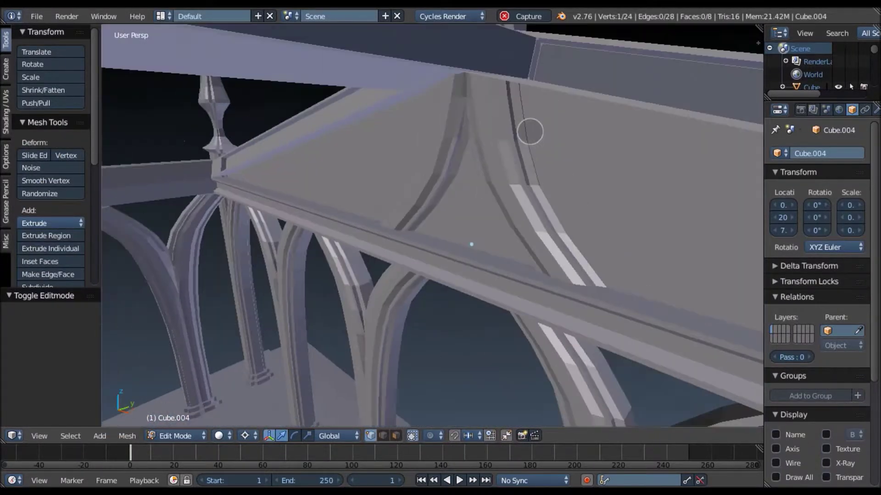
Merge the two stray roof-rim vertices into one and fill the gap with a face.
key("w")
left_click(494, 74)
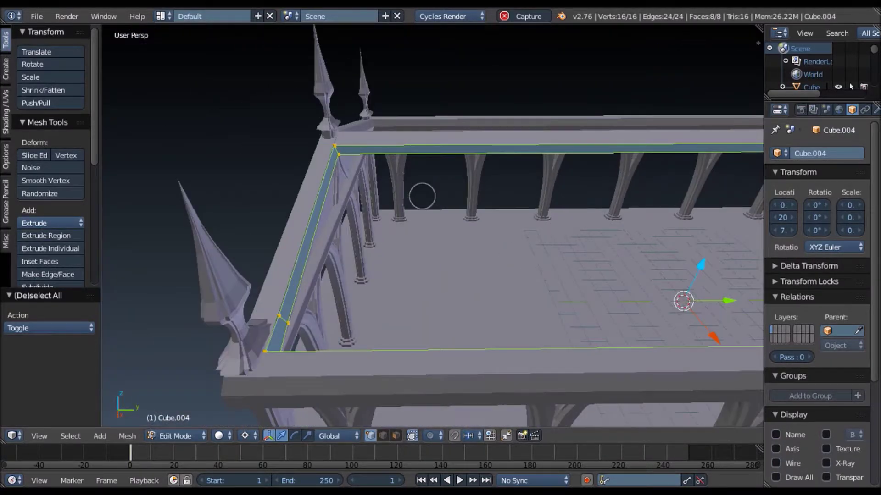
key("f")
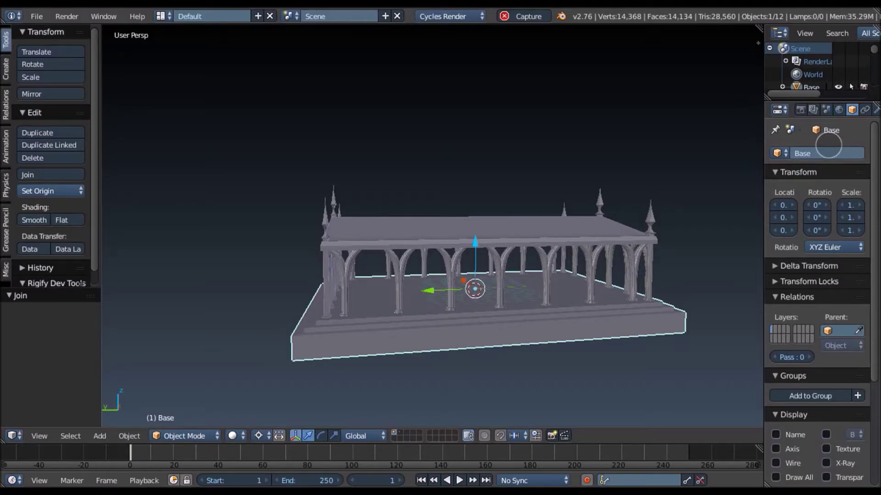
Cut four loops across the roof top and inset each resulting panel with a border.
right_click(570, 282)
key("KP_Decimal")
right_click(271, 320)
key("Tab")
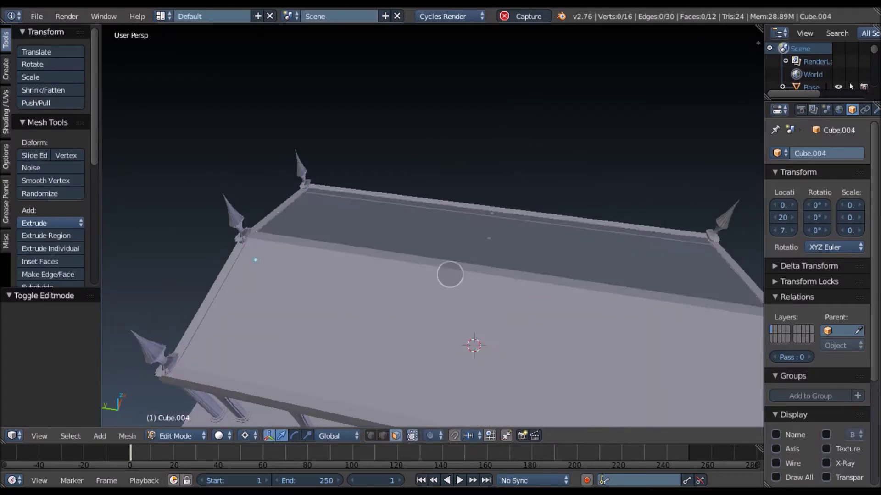
key("ctrl+r")
scroll(369, 262, "up", 3)
key("e")
left_click(244, 436)
left_click(275, 392)
Extrude the third roof panel to recess it, then select all six panels.
right_click(258, 231)
right_click(339, 220)
key("e")
right_click(409, 213, "shift")
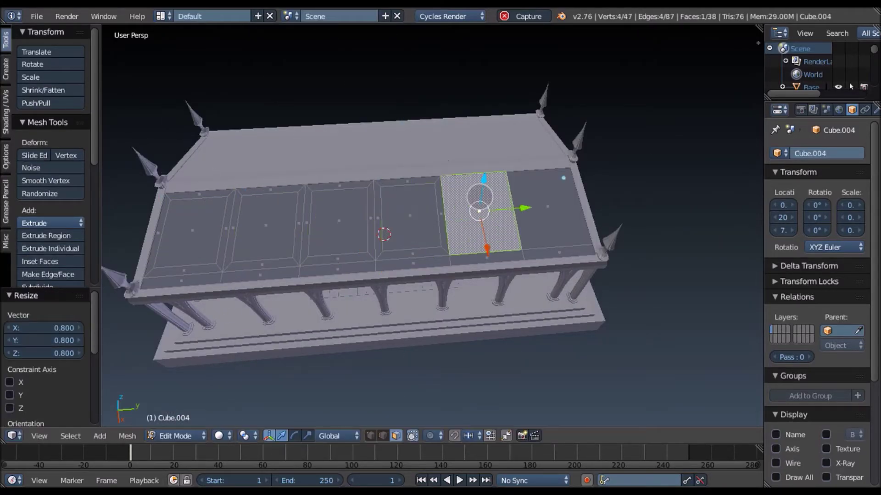
right_click(546, 208, "shift")
right_click(480, 211, "shift")
right_click(266, 227, "shift")
right_click(193, 232, "shift")
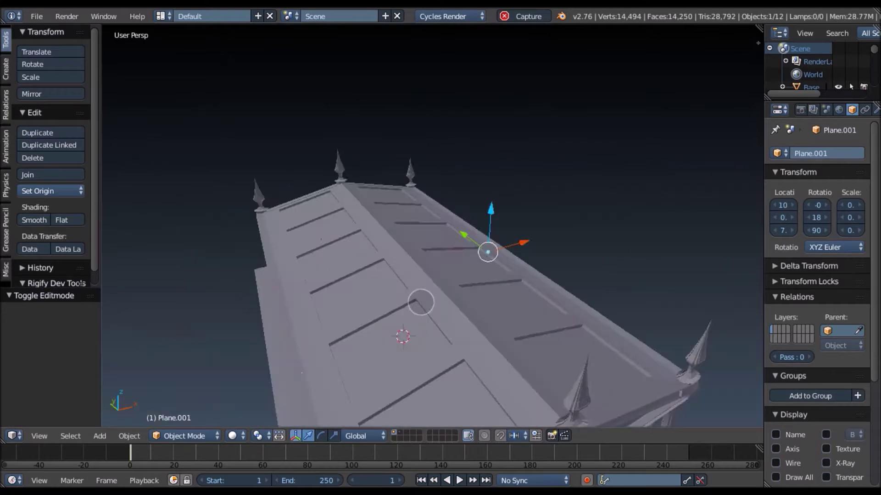